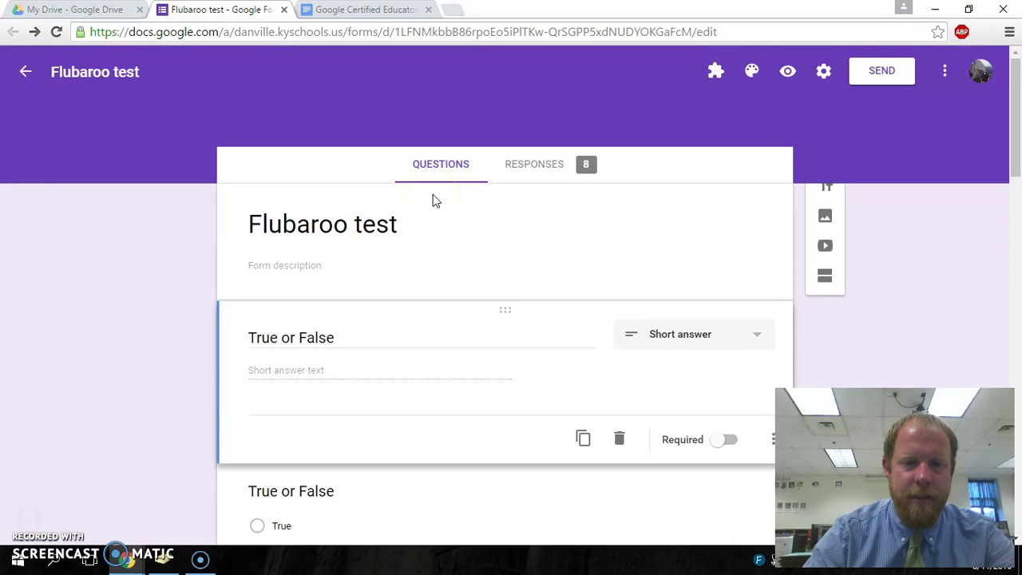
- Review the True or False questions in the Flubaroo test form from beginning to end
click(404, 222)
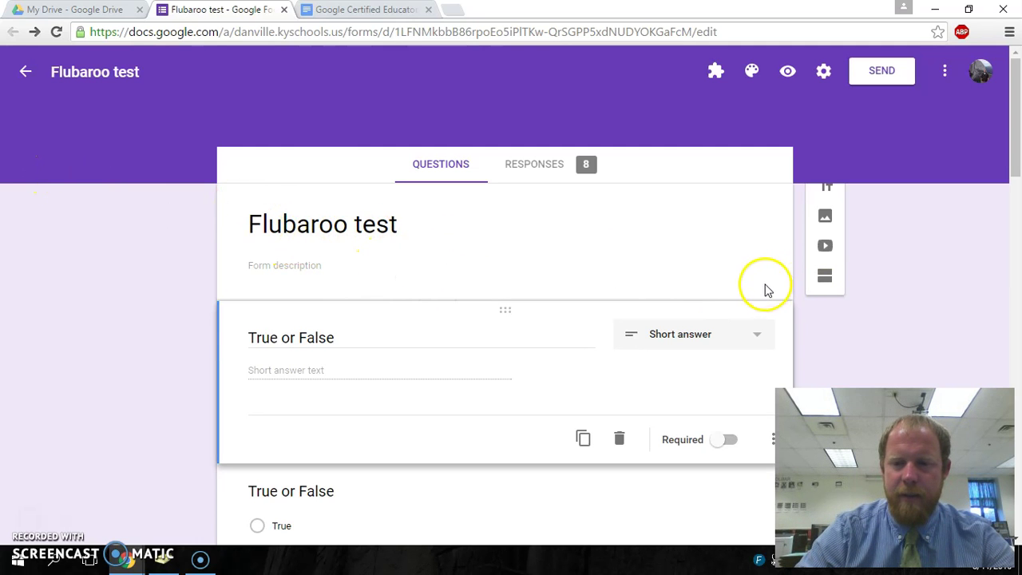
scroll(657, 279, down, 10)
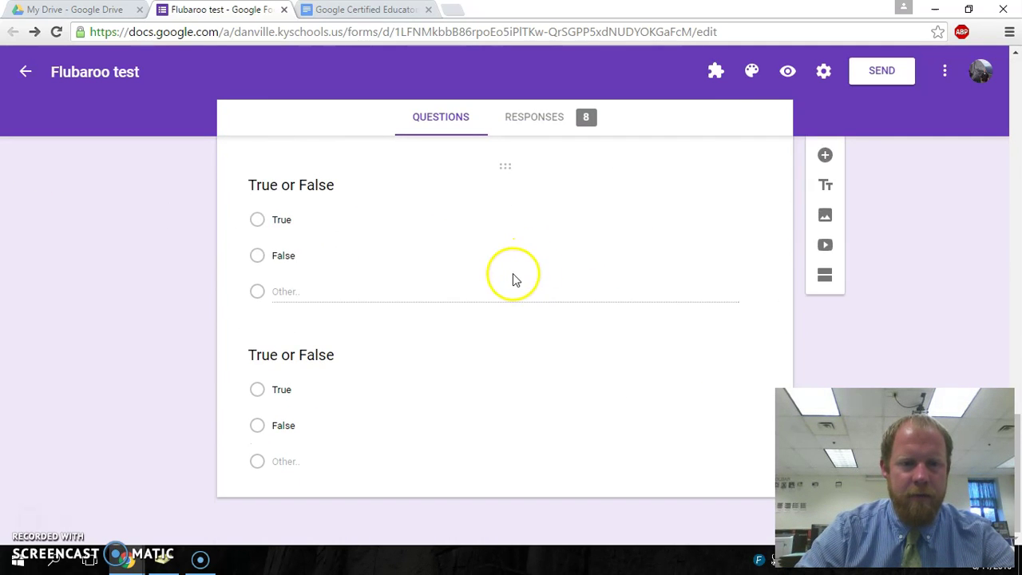
scroll(431, 331, up, 13)
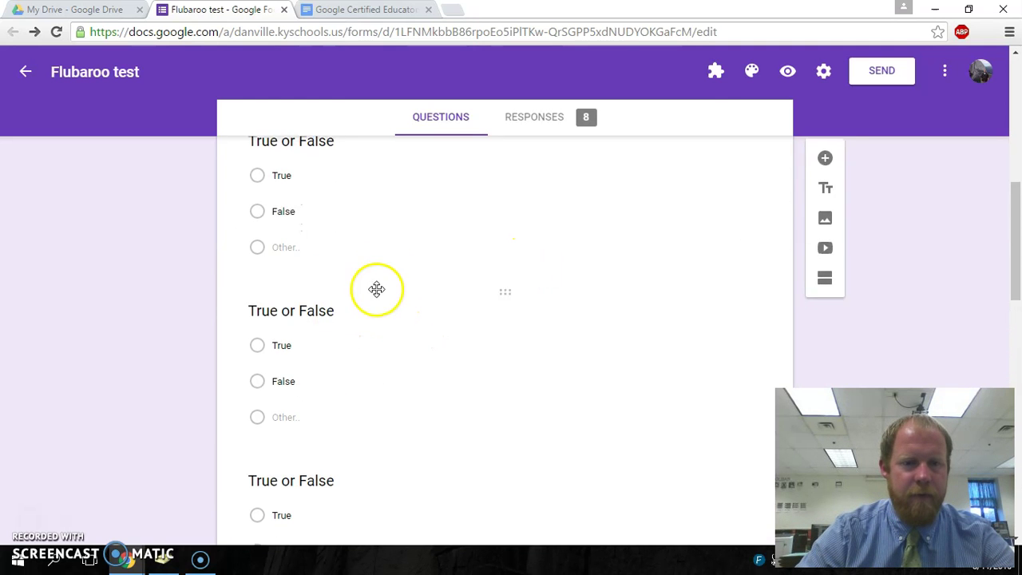
scroll(376, 288, up, 6)
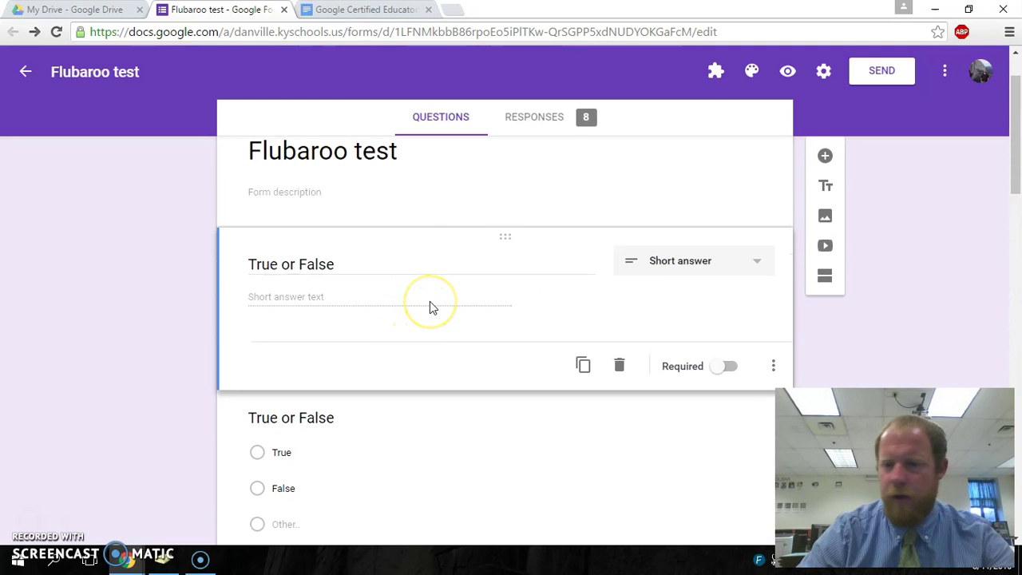
scroll(438, 296, up, 2)
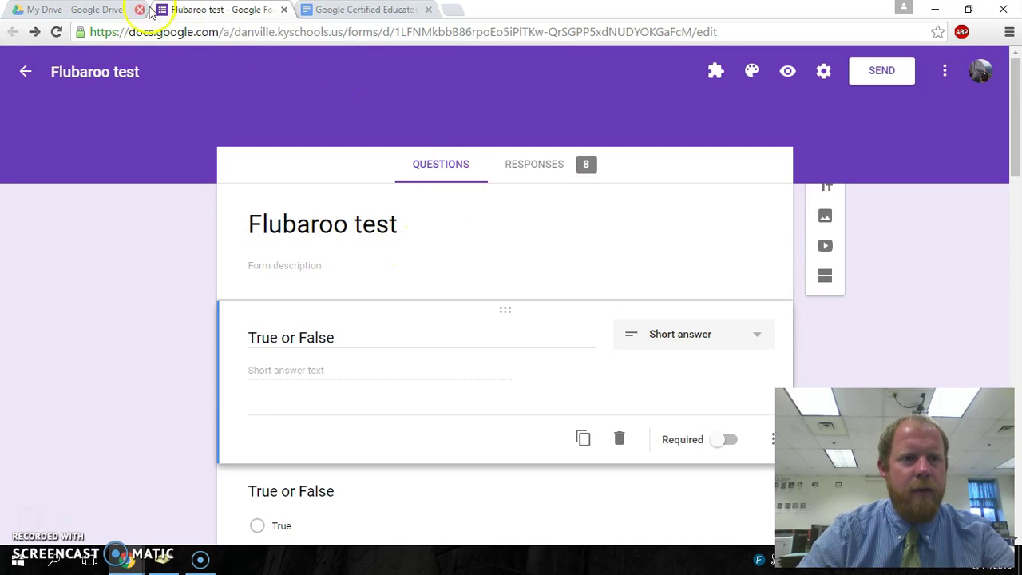
- Examine the summary of the form's responses, including the student names and the answer charts for each question
click(532, 171)
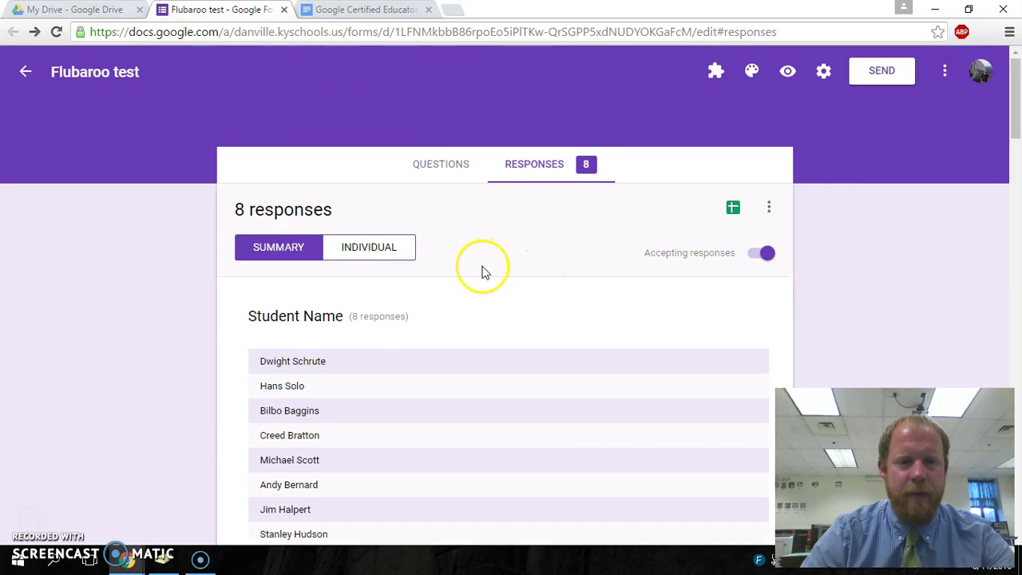
scroll(396, 313, down, 1)
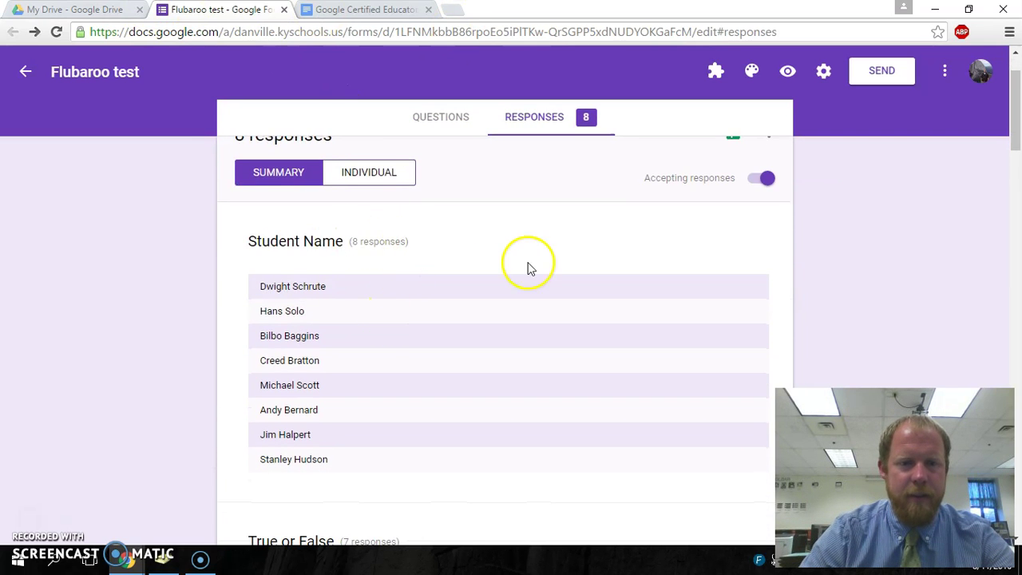
scroll(515, 270, down, 2)
scroll(503, 272, down, 10)
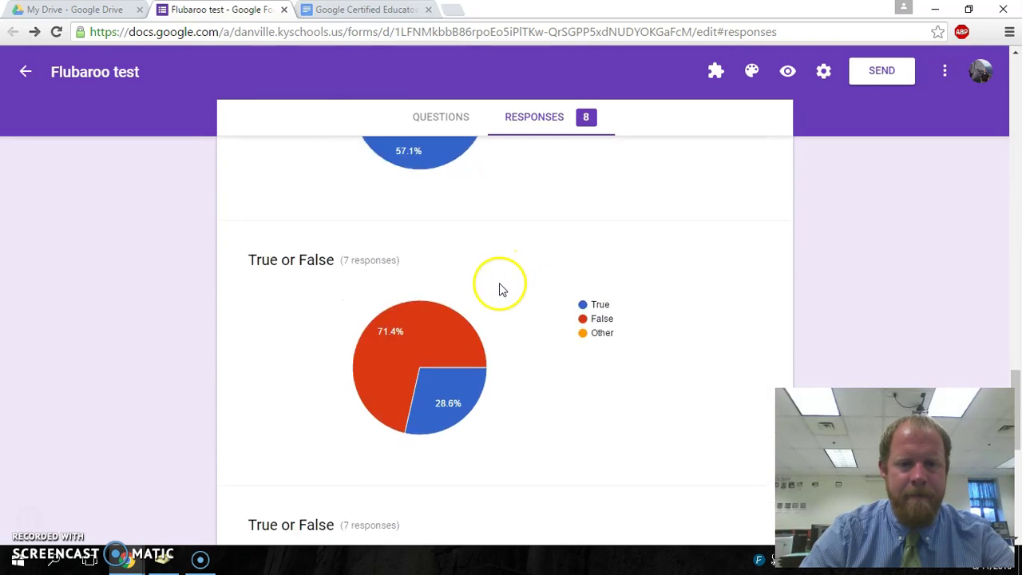
scroll(511, 297, up, 10)
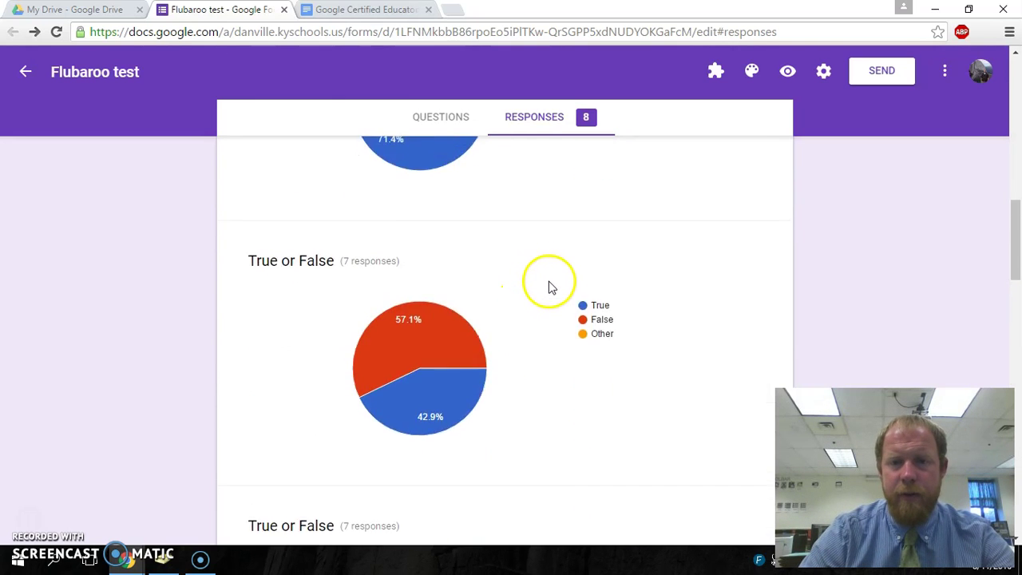
scroll(559, 264, up, 2)
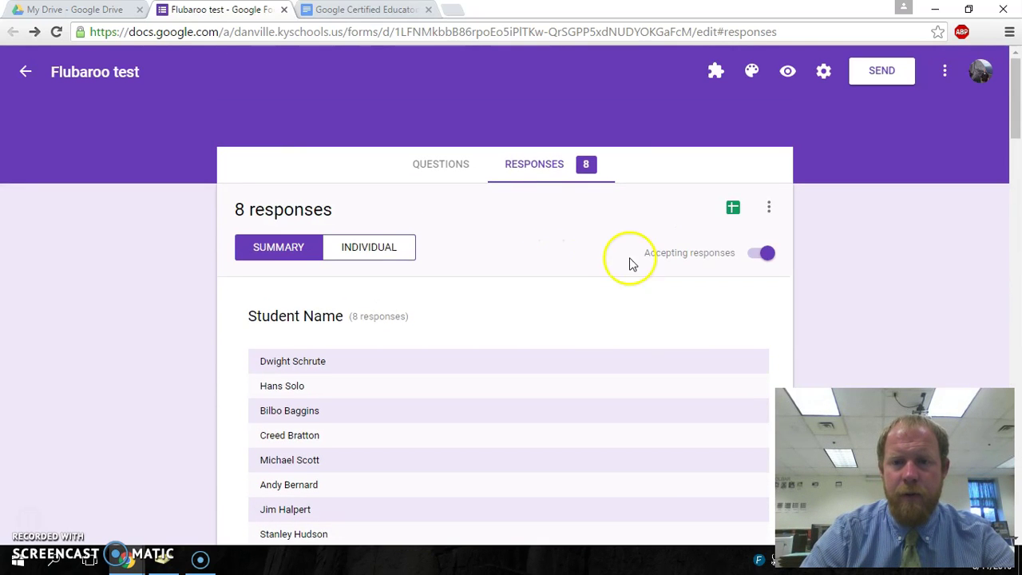
- Open the form's responses in the linked spreadsheet and check the add-on gallery for Flubaroo
click(733, 211)
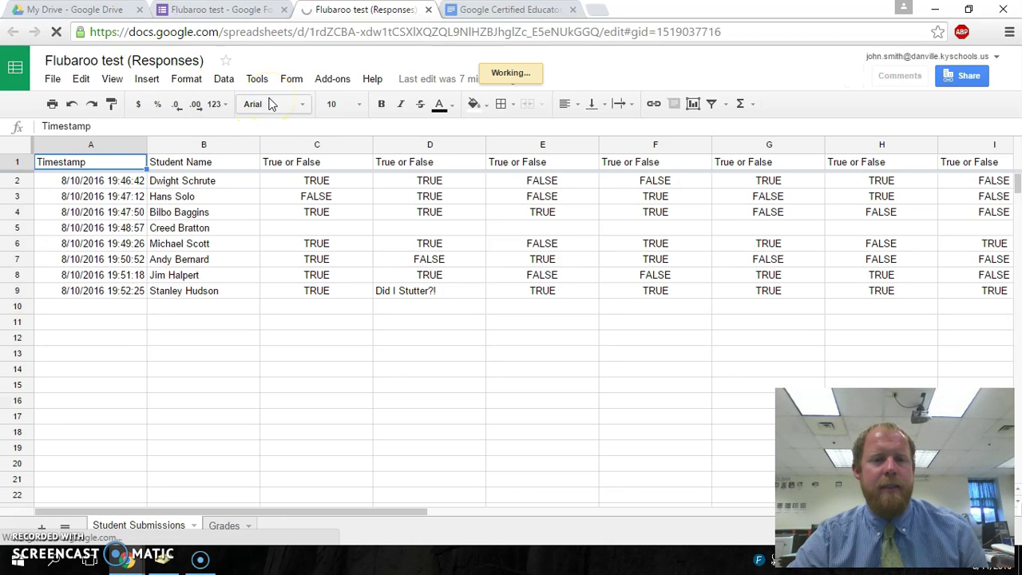
click(331, 80)
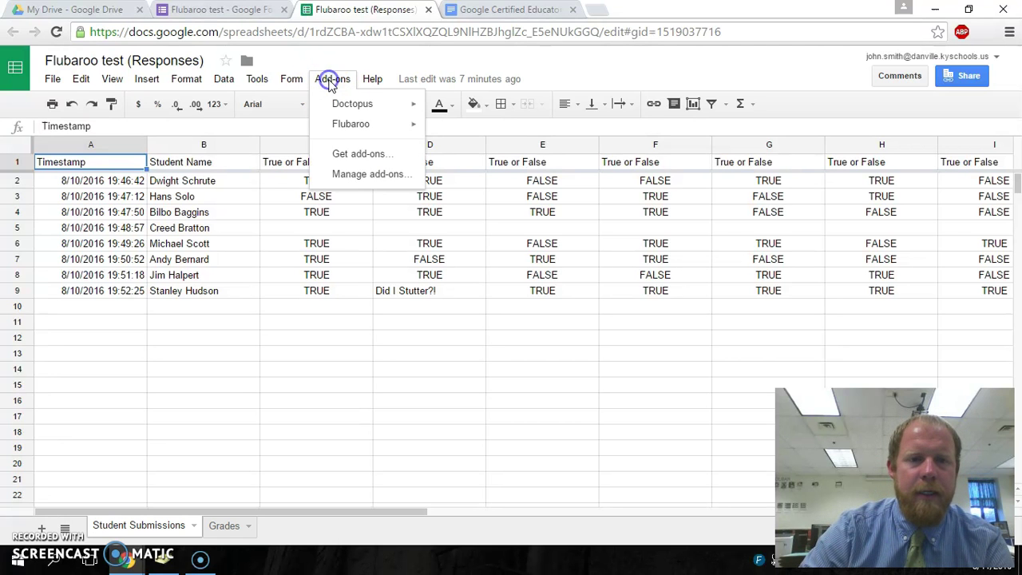
click(352, 154)
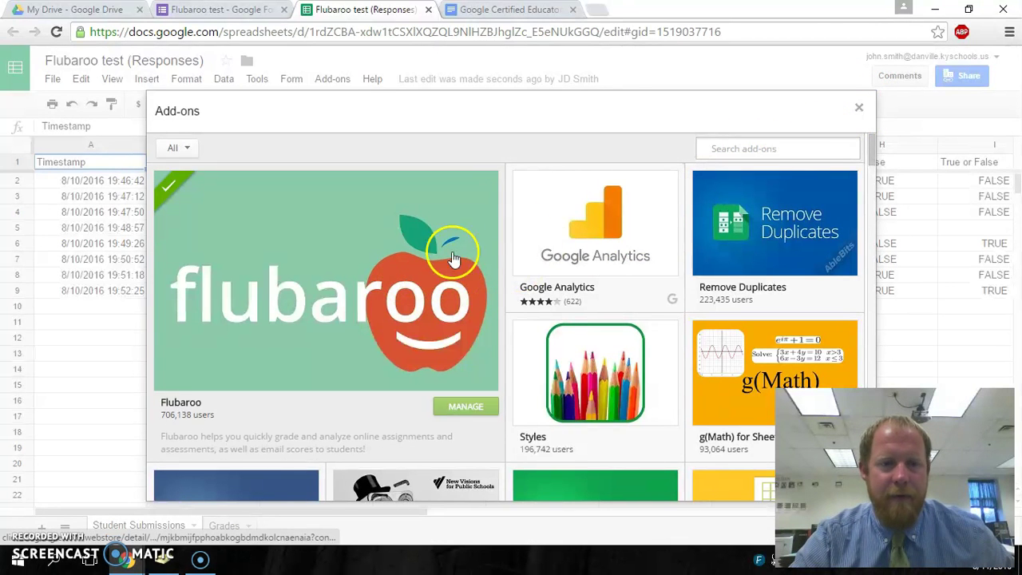
click(859, 109)
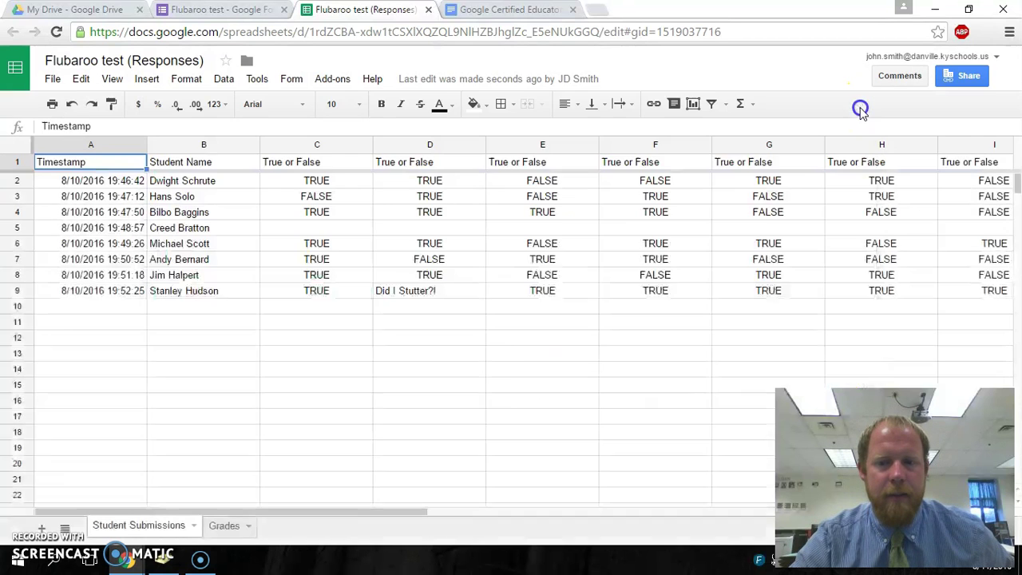
- Start regrading the assignment with Flubaroo and agree to replace the existing grades
click(334, 78)
mouse_move(351, 123)
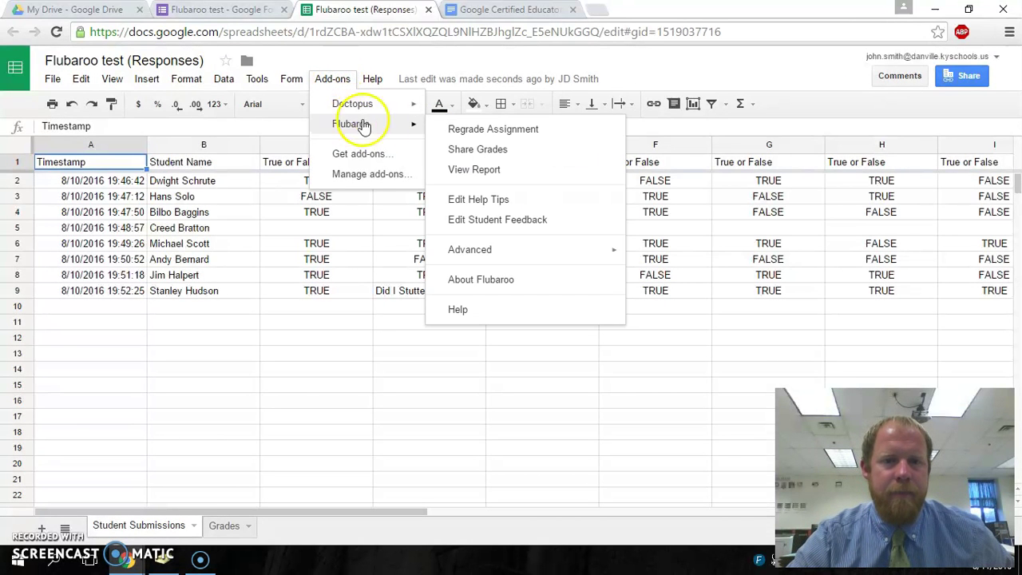
click(482, 132)
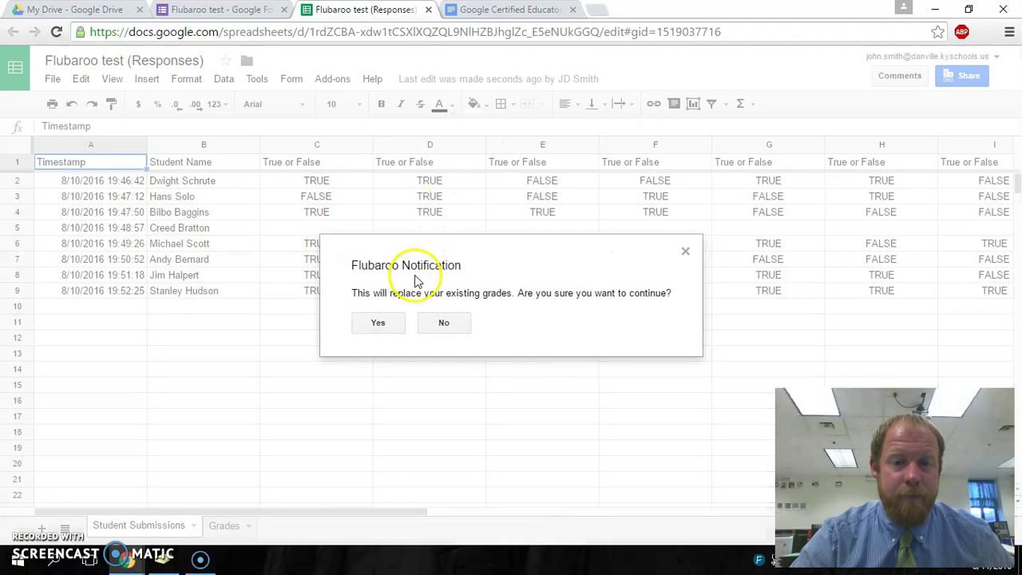
click(381, 323)
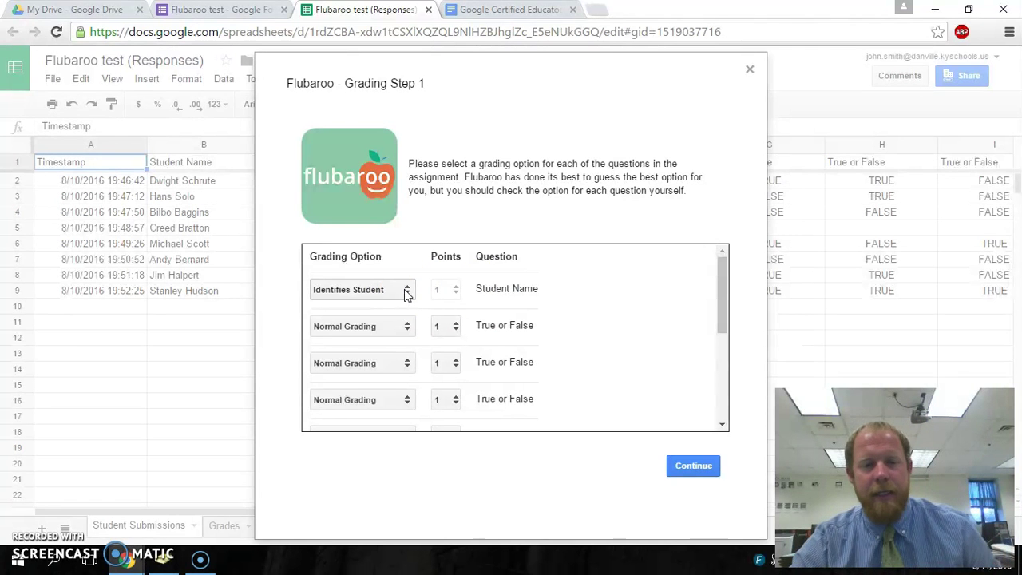
- Review the grading options, keeping Normal Grading for the True or False questions, and grade with the first submission as the answer key
scroll(404, 307, down, 5)
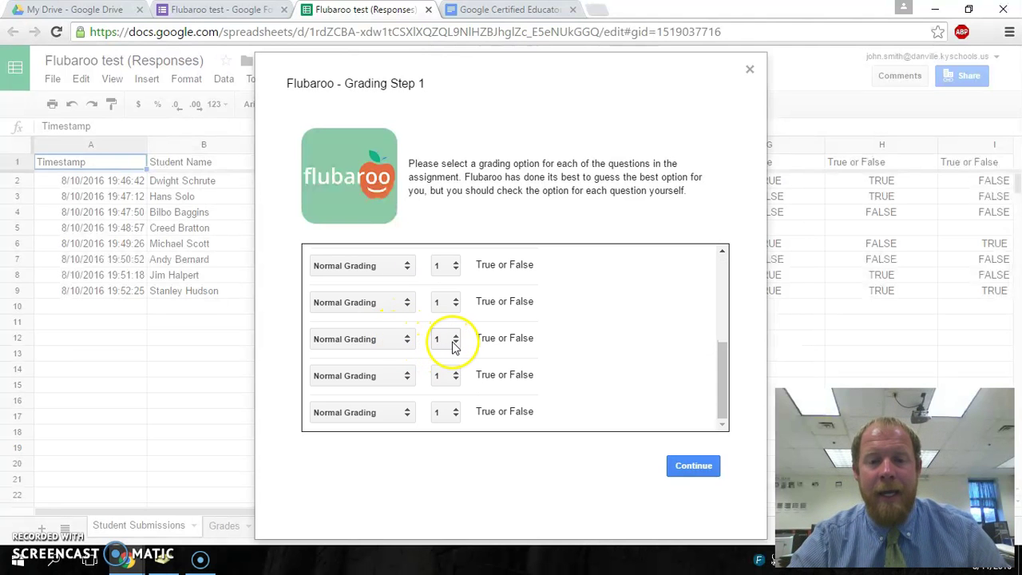
click(388, 302)
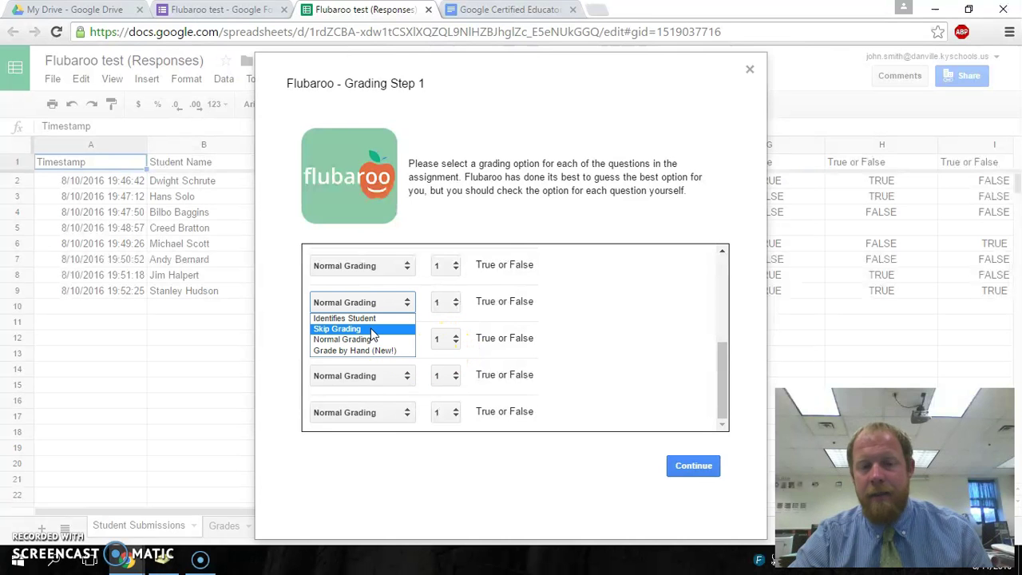
click(381, 332)
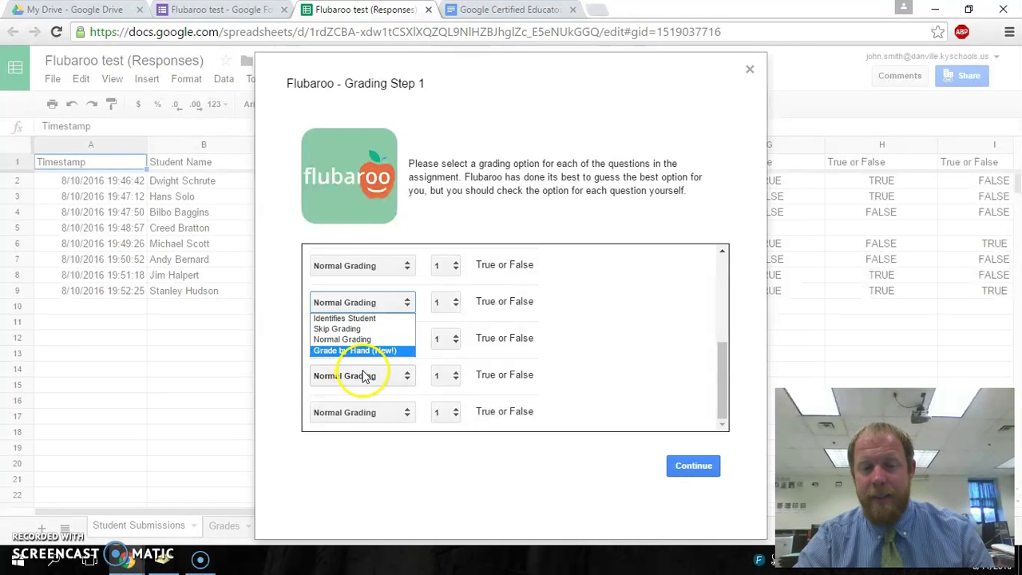
click(583, 298)
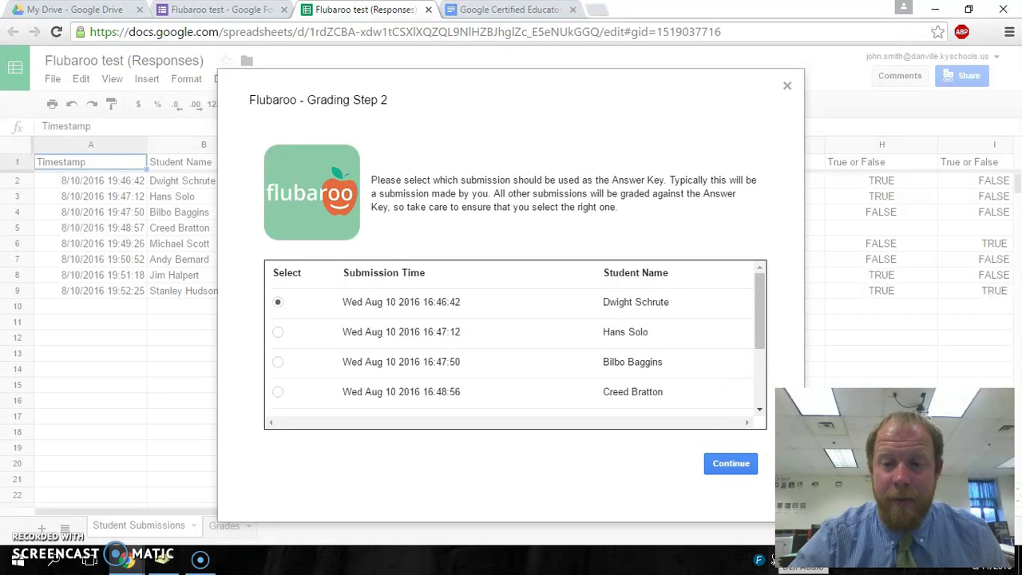
click(730, 465)
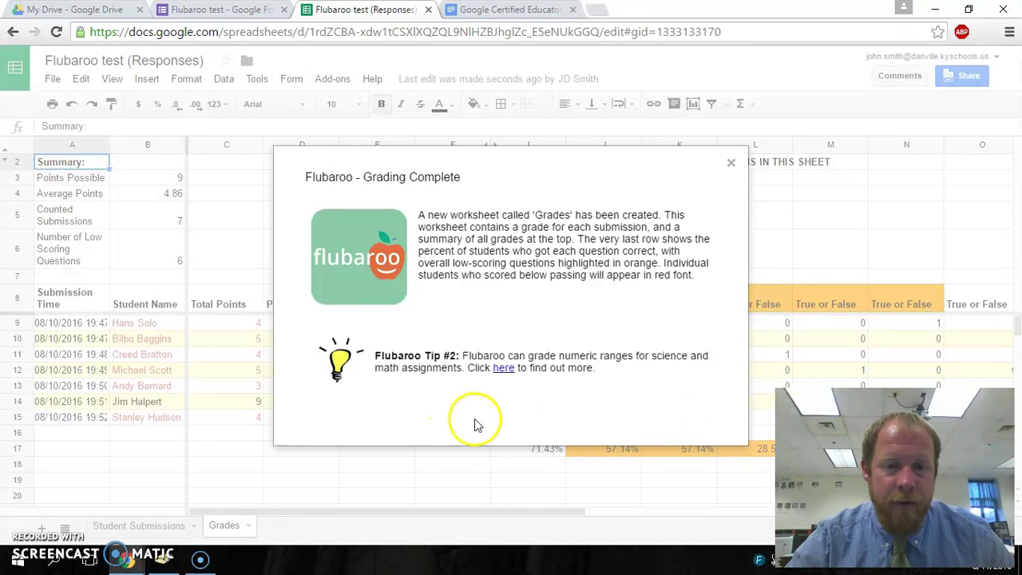
click(733, 164)
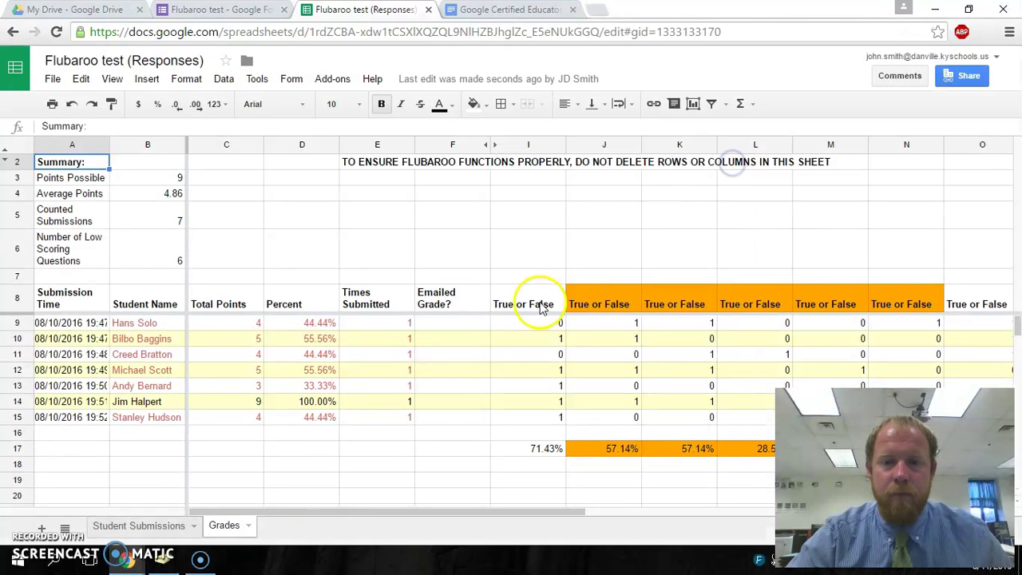
- Compare the Student Submissions sheet with the Grades sheet and examine the scores and per-question results across all columns
click(164, 527)
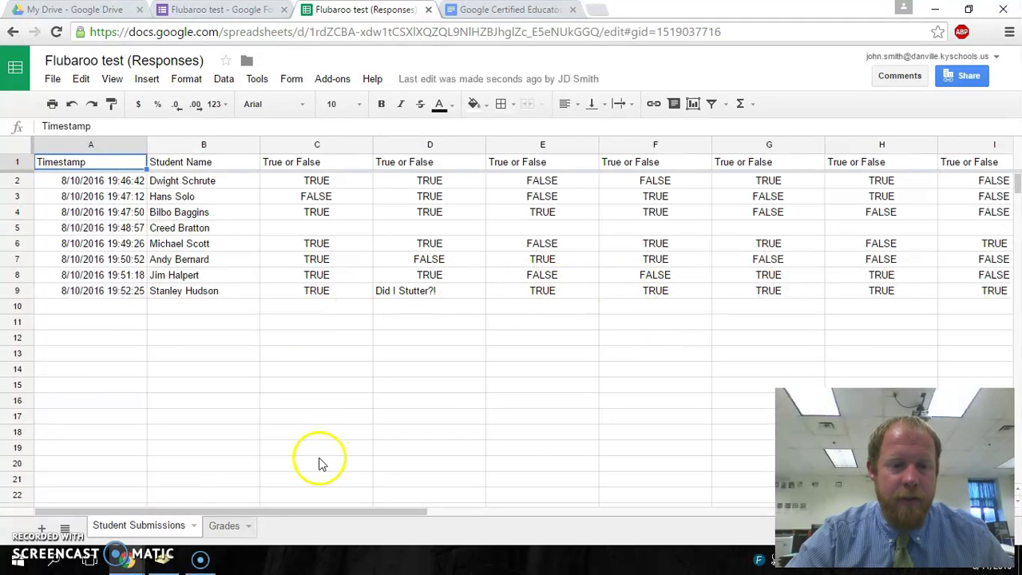
click(224, 526)
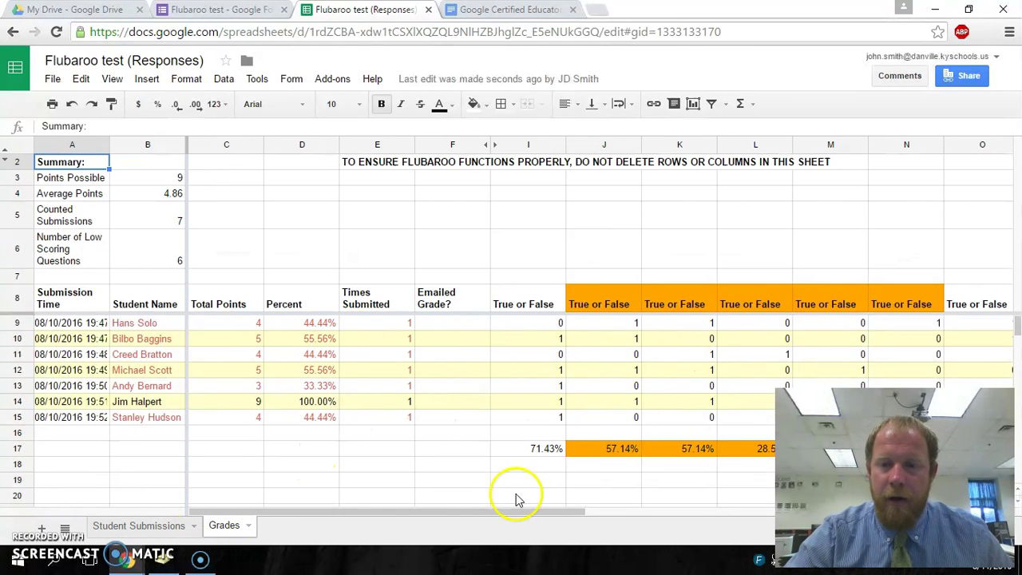
drag(493, 517, 606, 496)
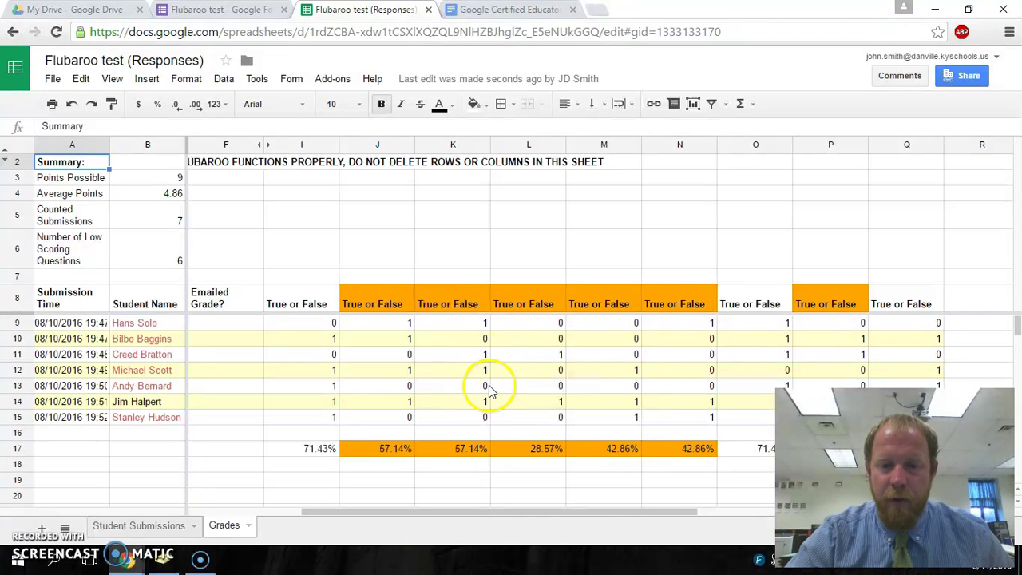
click(477, 515)
drag(476, 517, 373, 512)
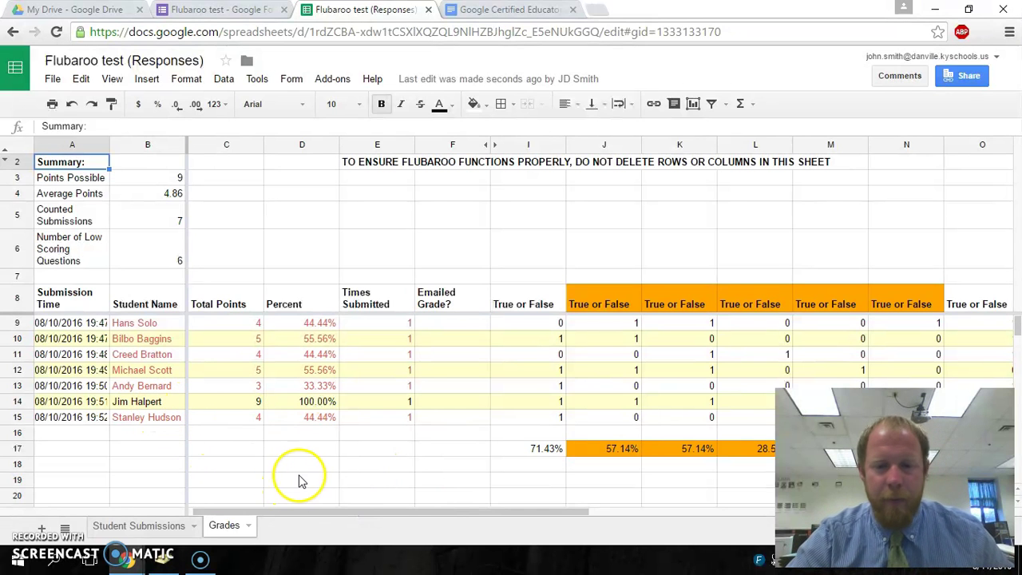
drag(289, 516, 263, 512)
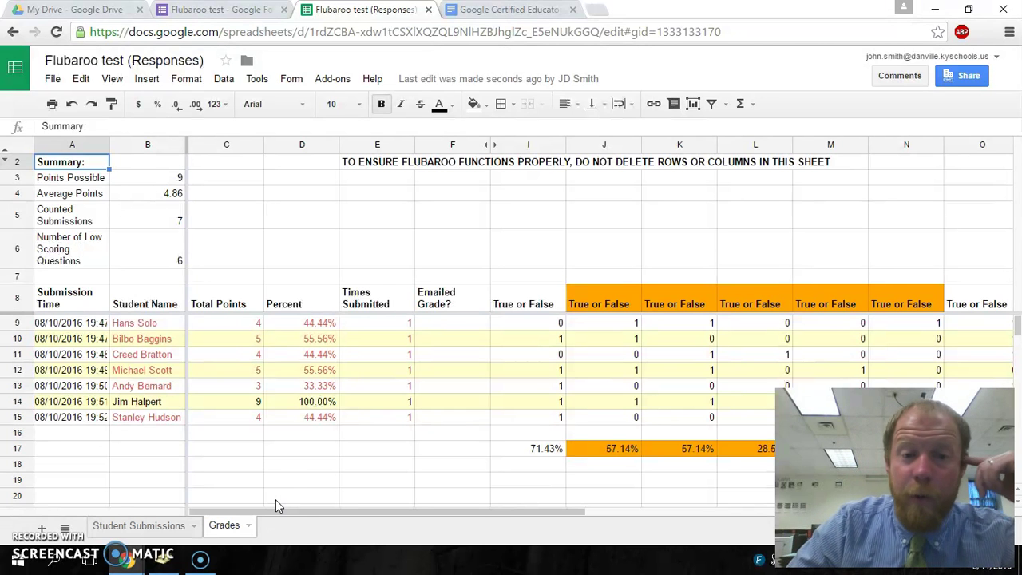
click(280, 504)
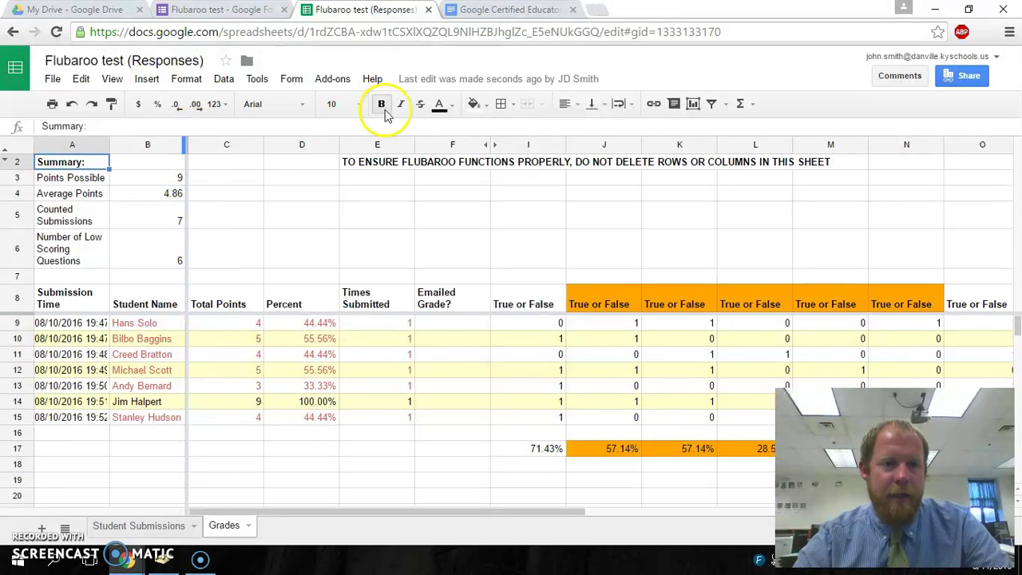
- View Flubaroo's grading report with the grade histogram, close it and return to the Student Submissions sheet
click(342, 83)
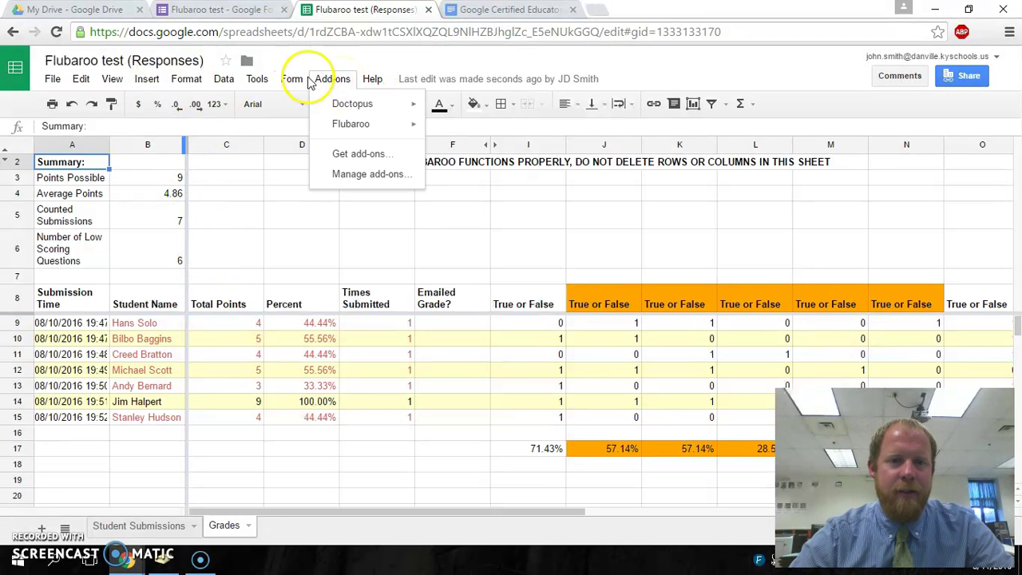
mouse_move(343, 124)
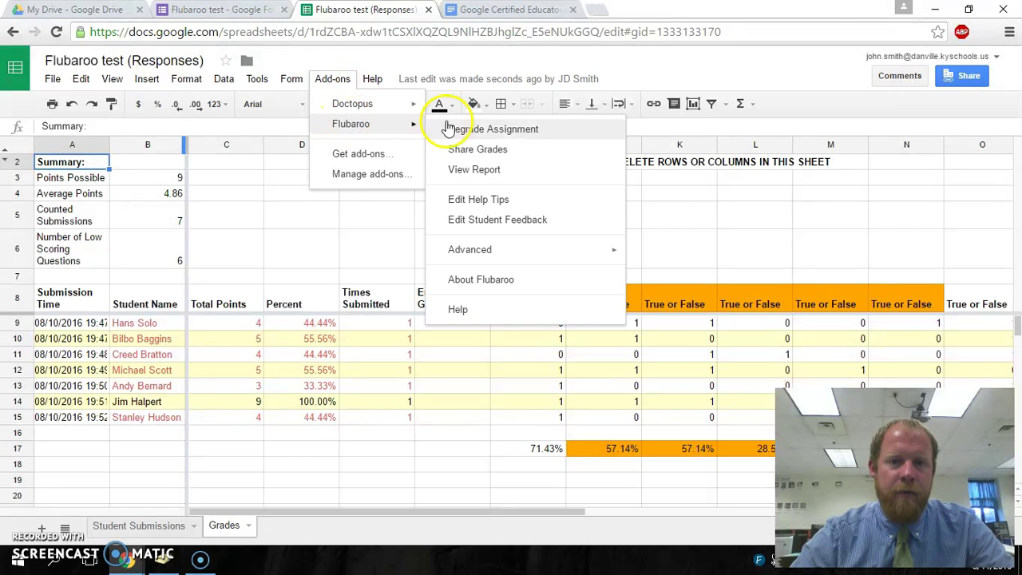
click(489, 174)
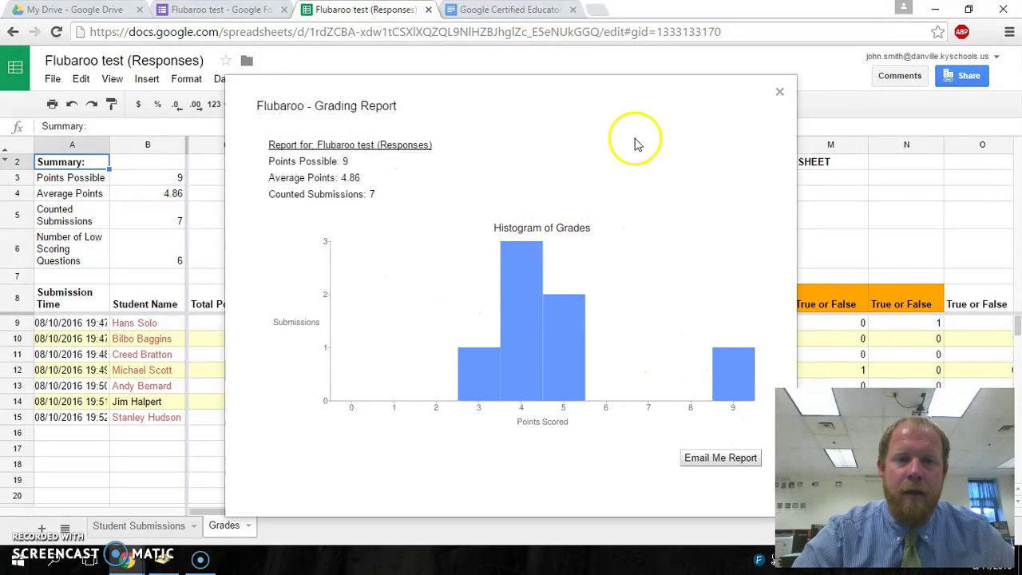
click(780, 95)
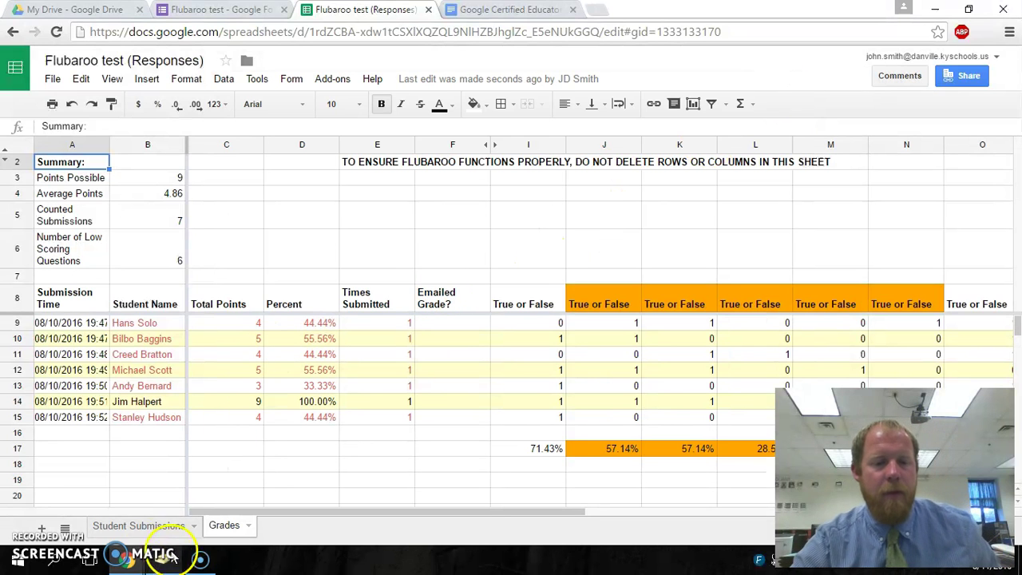
click(138, 529)
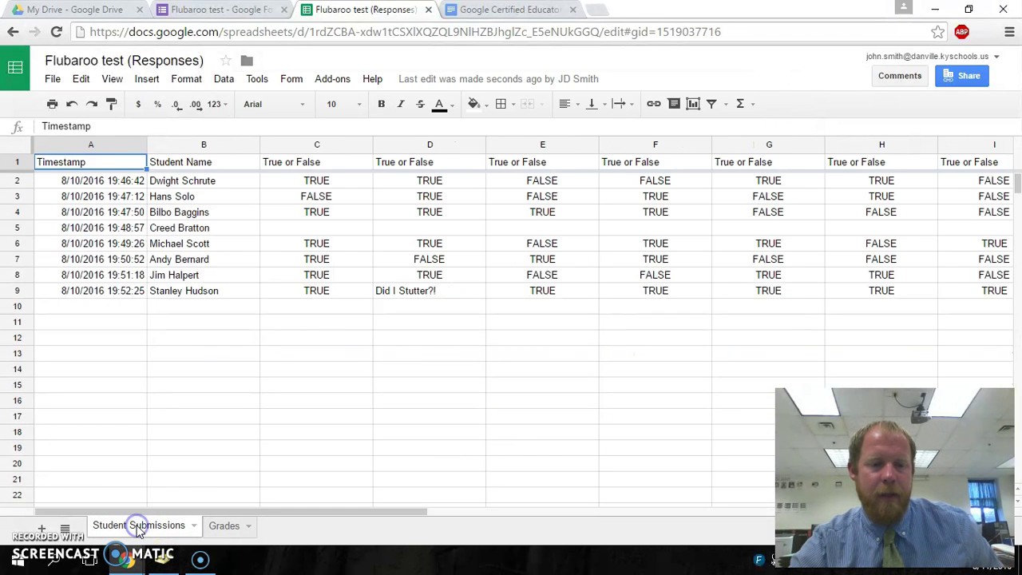